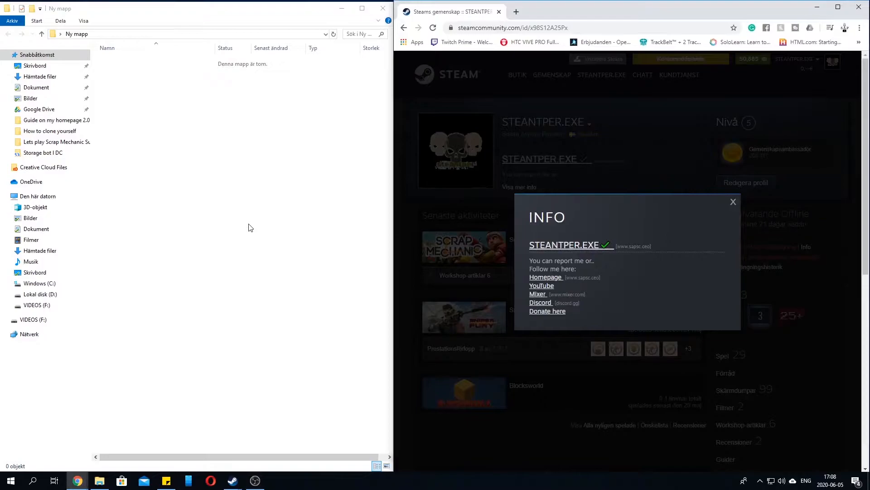
Create a new Rich Text document with the default name in the empty folder and open it in WordPad
right_click(203, 229)
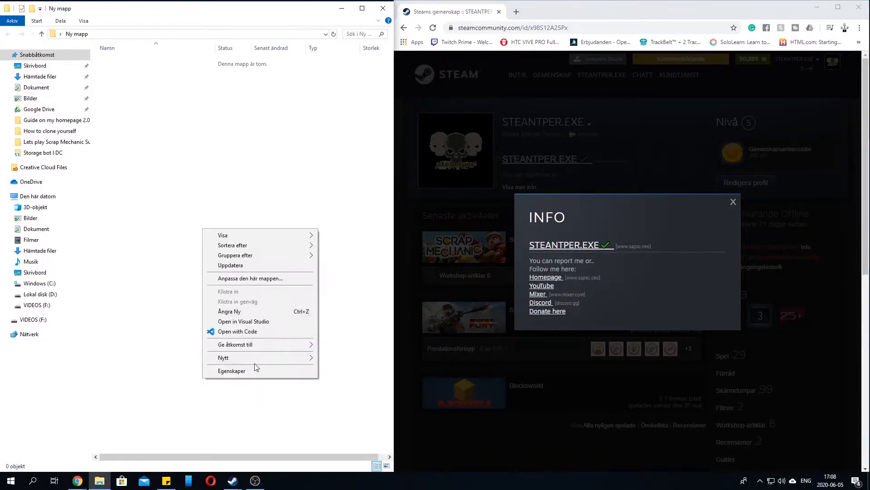
mouse_move(255, 357)
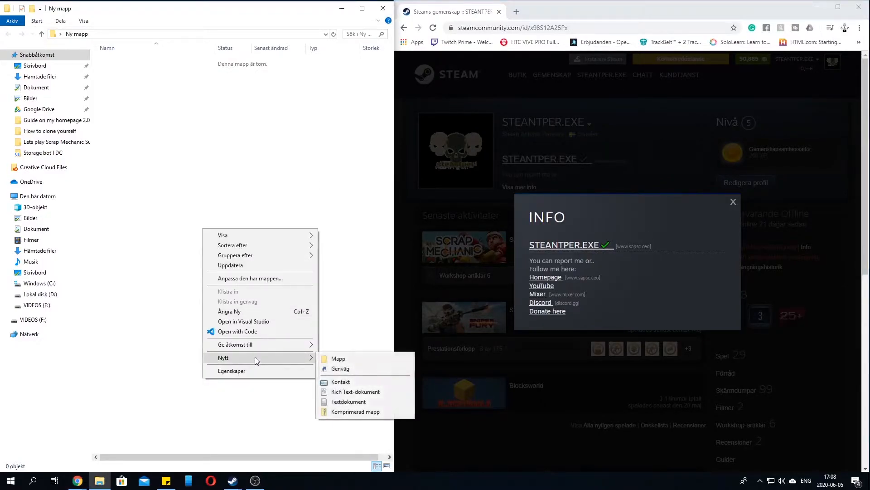
click(350, 392)
click(272, 209)
double_click(161, 62)
Move the WordPad window over the folder window and narrow it to fit beside the browser
click(453, 7)
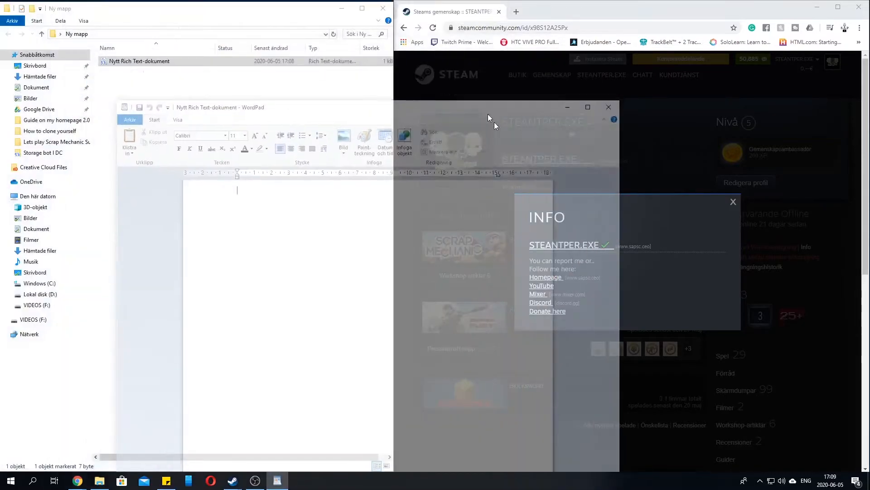
drag(364, 30, 376, 16)
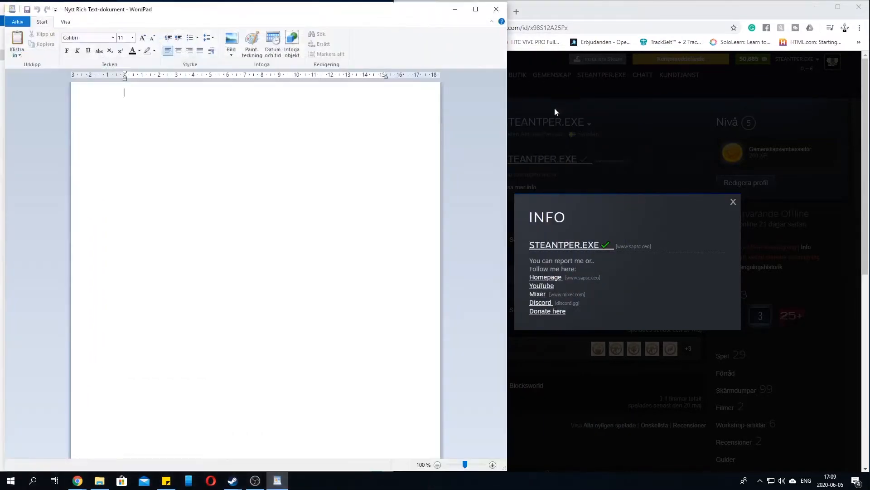
drag(508, 118, 397, 118)
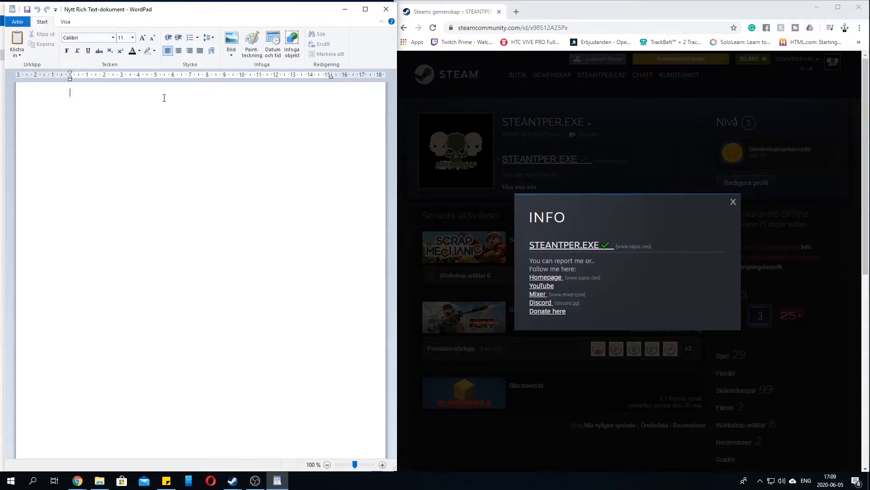
click(452, 127)
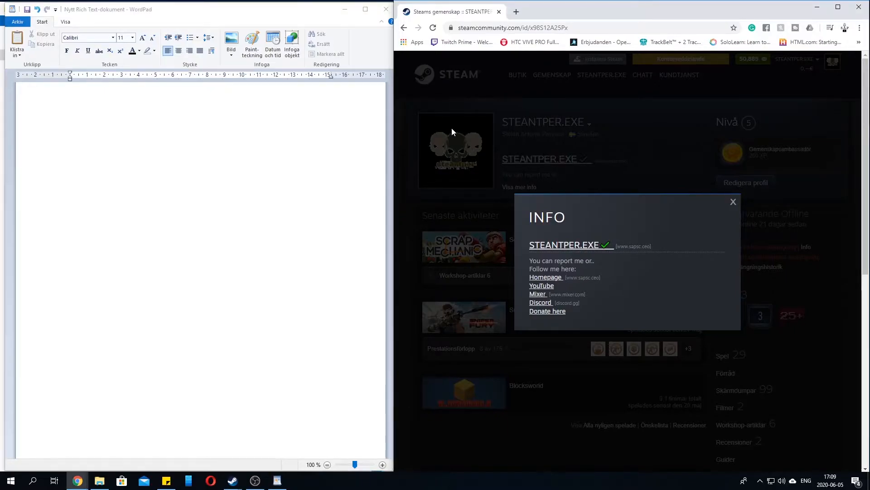
Write the opening heading tag [h1] on the first line of the blank document
click(220, 113)
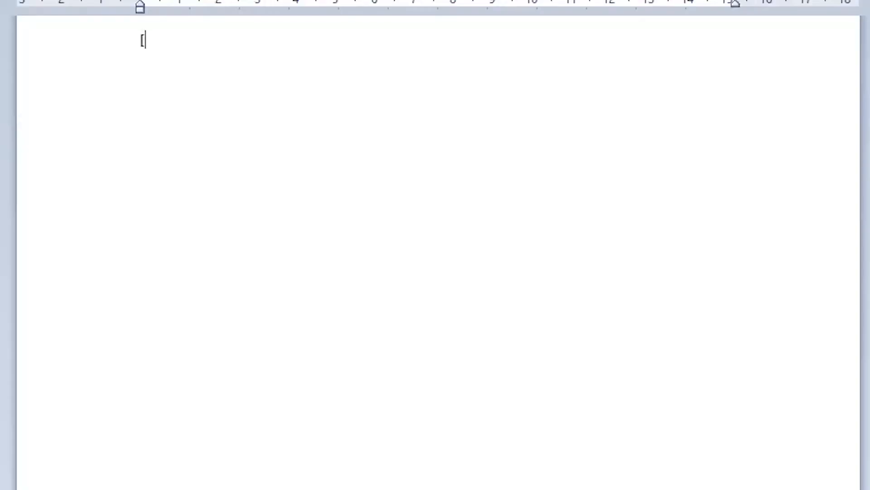
text(h1])
drag(194, 47, 132, 43)
click(214, 43)
key(Return)
text(<h])
key(BackSpace)
text(?1>)
click(177, 40)
drag(189, 60, 129, 77)
key(BackSpace)
key(BackSpace)
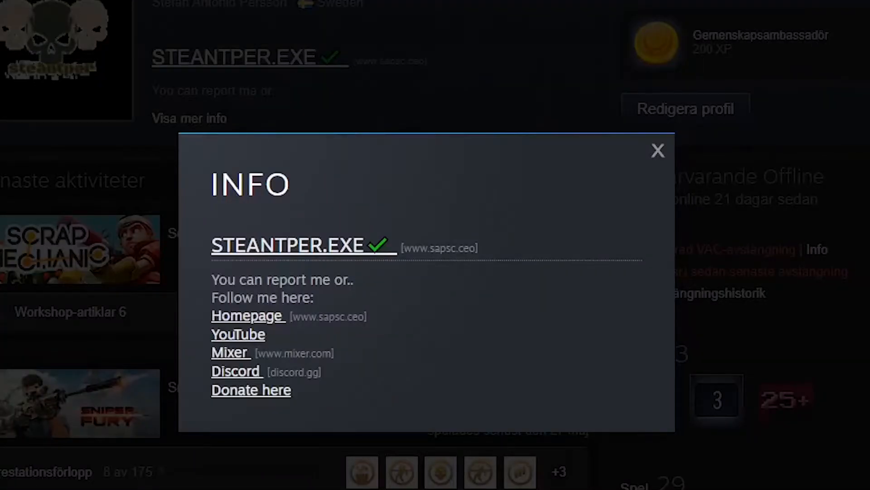
Open the STEANTPER.EXE heading link in the Steam profile's info box, inspect its web address, and close its tab
click(299, 251)
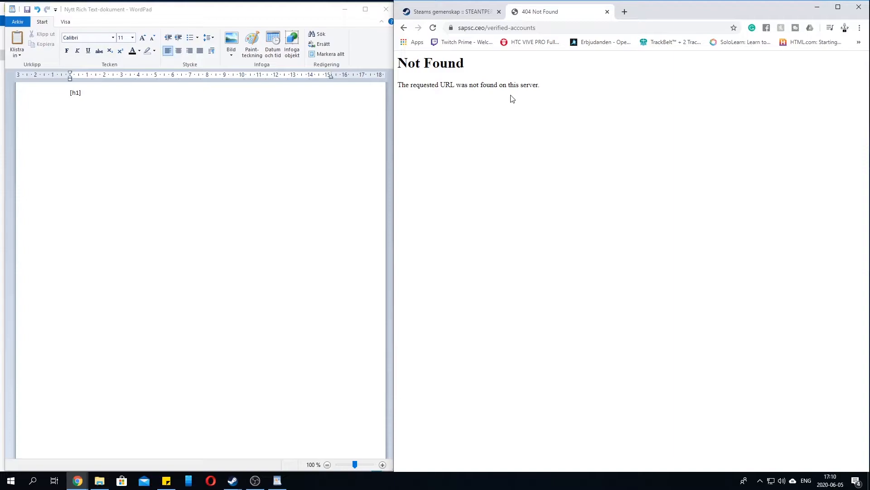
drag(535, 28, 487, 27)
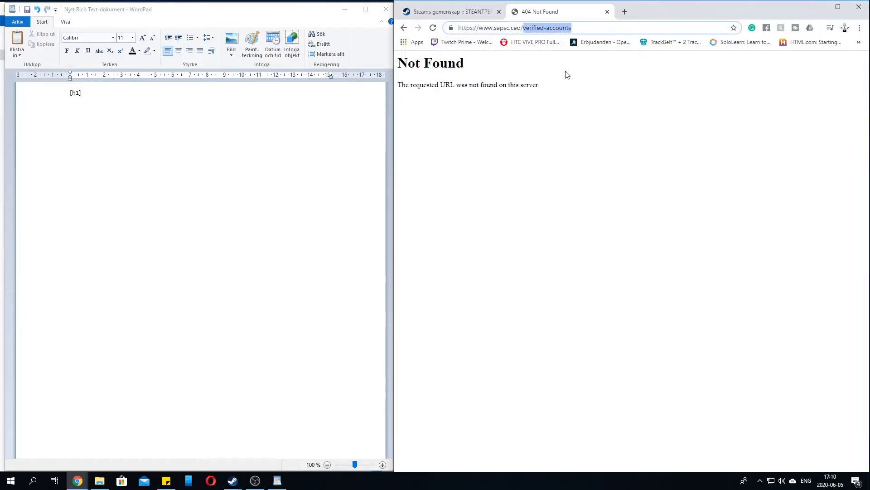
click(607, 12)
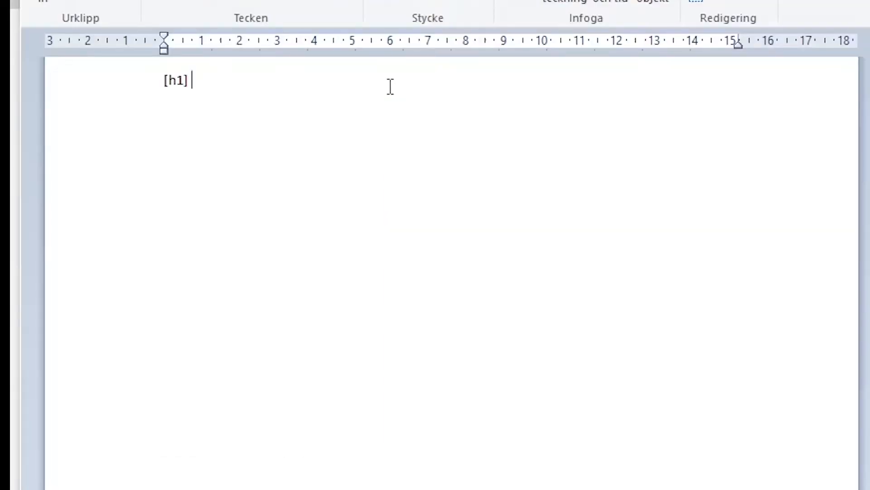
text([)
text(url=])
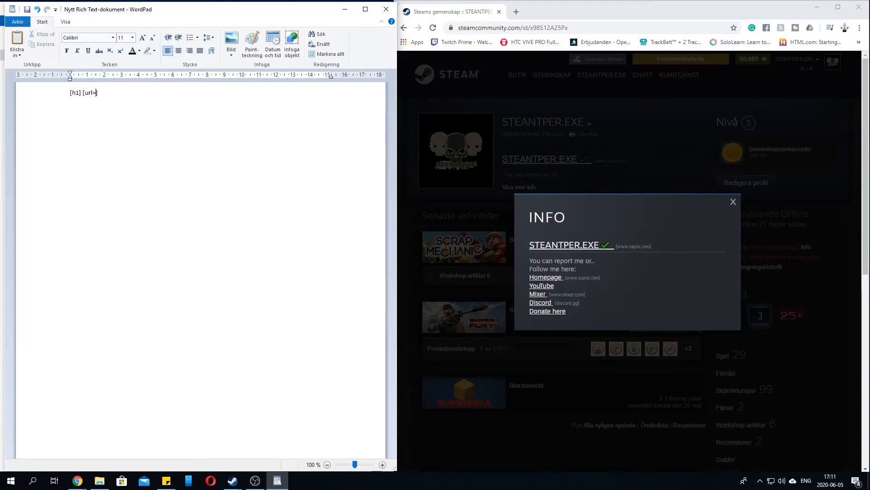
text(https:)
text(//)
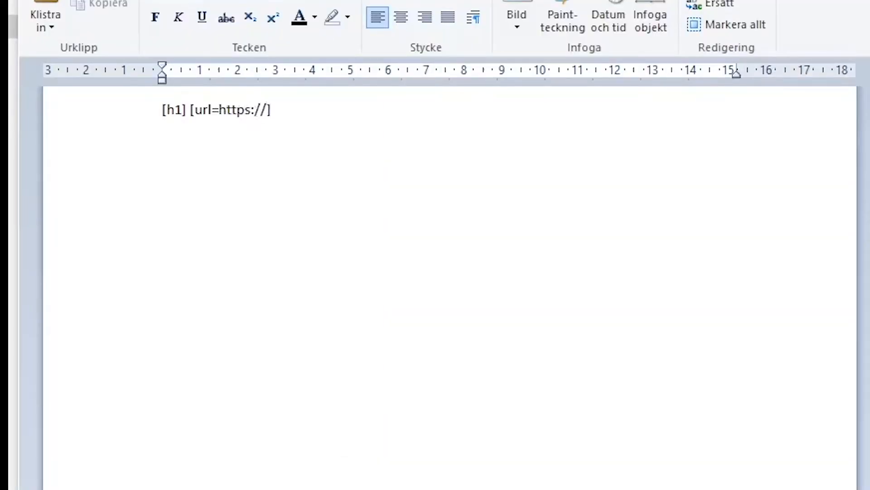
text(sas)
key(BackSpace)
text(psc.ceo/)
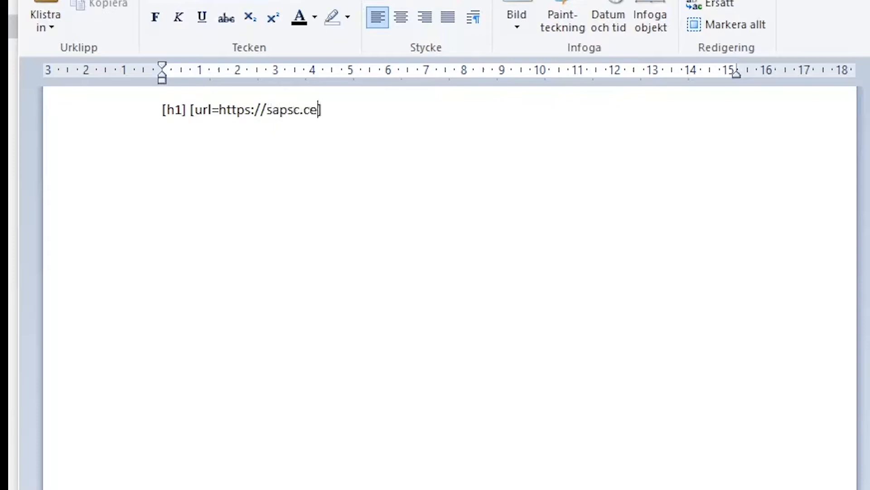
text(verifei)
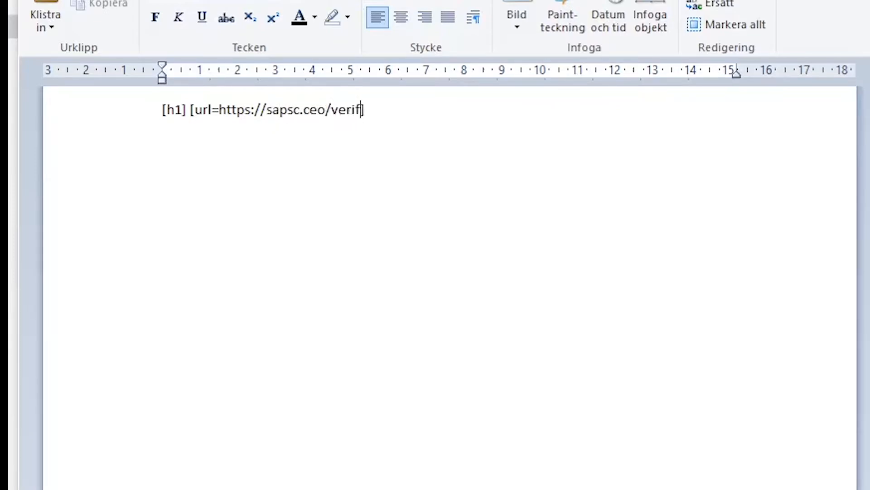
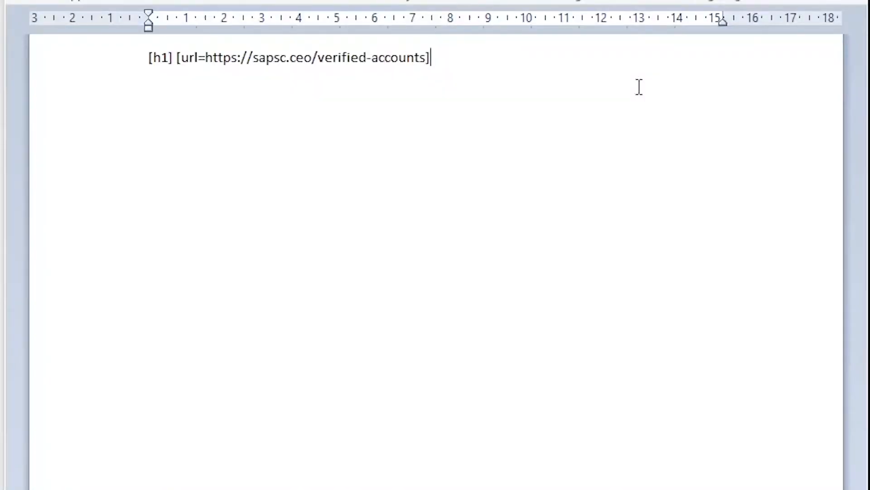
Add an underline tag [u] after the [url=] tag in the WordPad document, followed by the heading text STEANTPER.EXE
text([u])
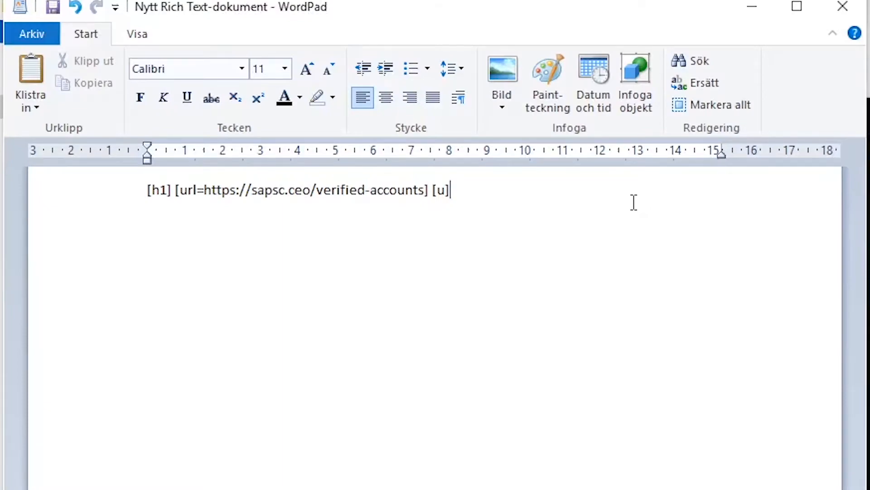
text(STEANBT)
key(BackSpace)
key(BackSpace)
text(N)
key(BackSpace)
key(BackSpace)
key(BackSpace)
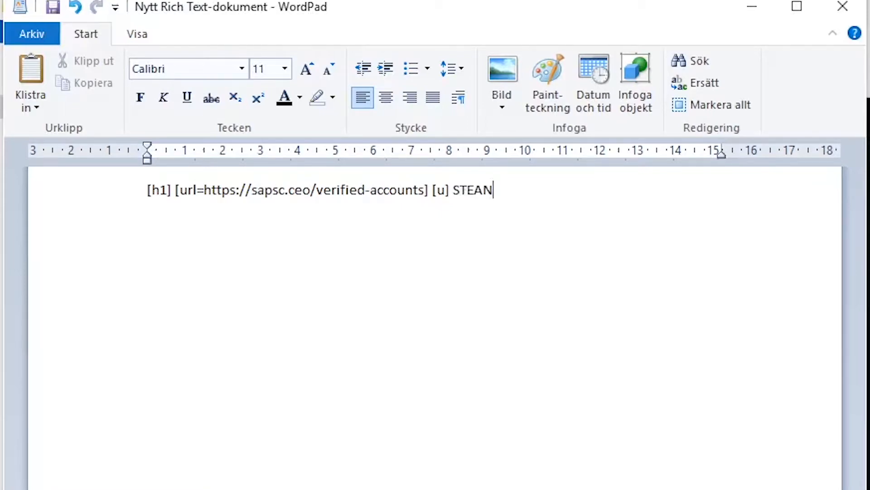
text(ANTPER.EXE)
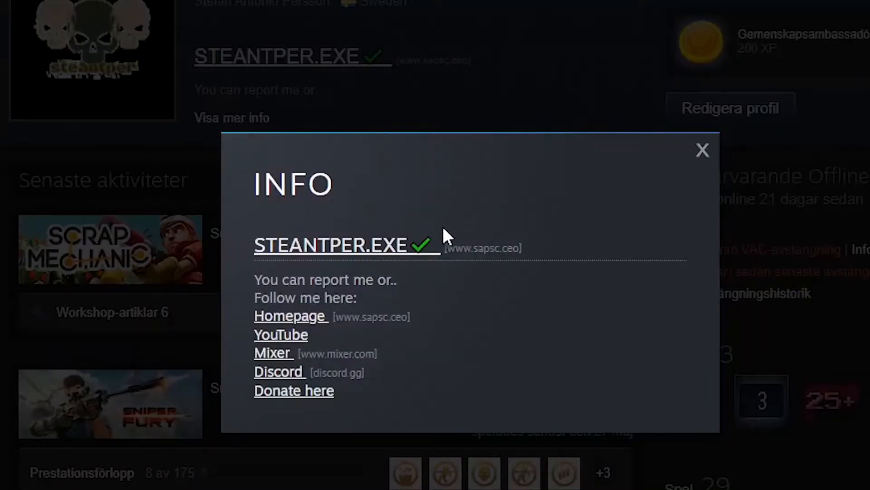
Open the context options for the green check mark beside STEANTPER.EXE in the Steam profile's info box
right_click(423, 244)
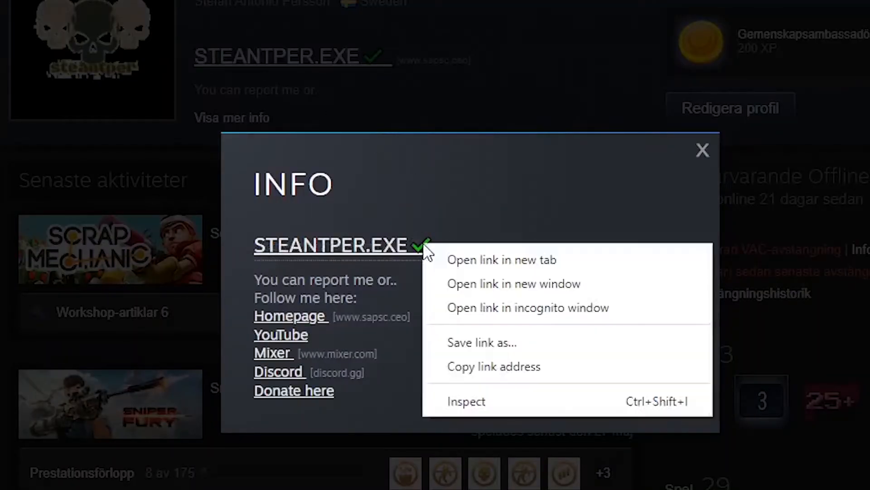
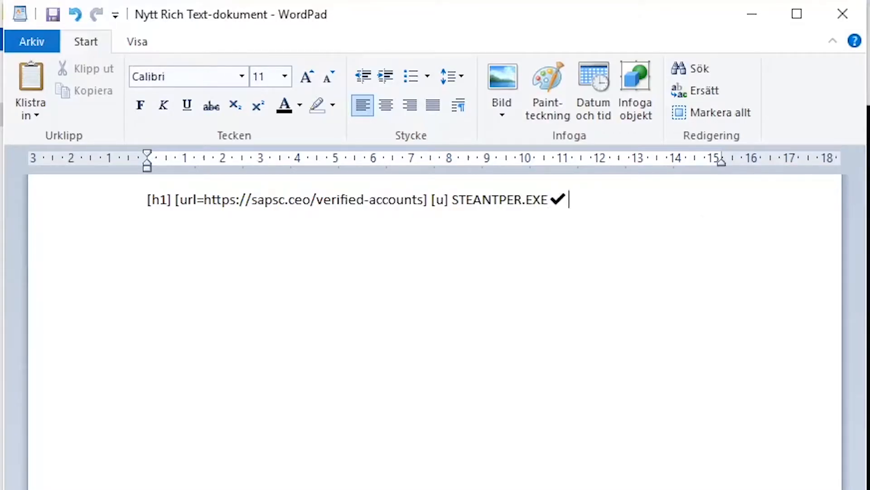
Close the underline with a [/u] tag after the check mark that follows STEANTPER.EXE
text([/u)
drag(197, 200, 141, 202)
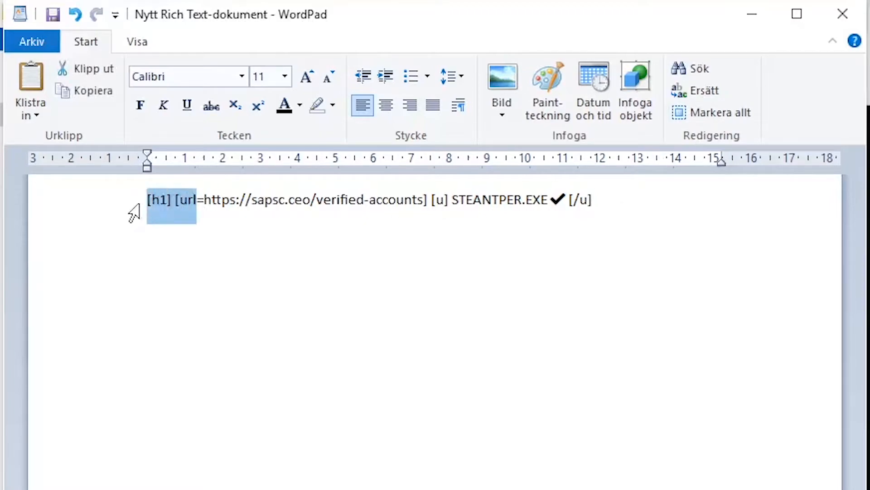
click(612, 205)
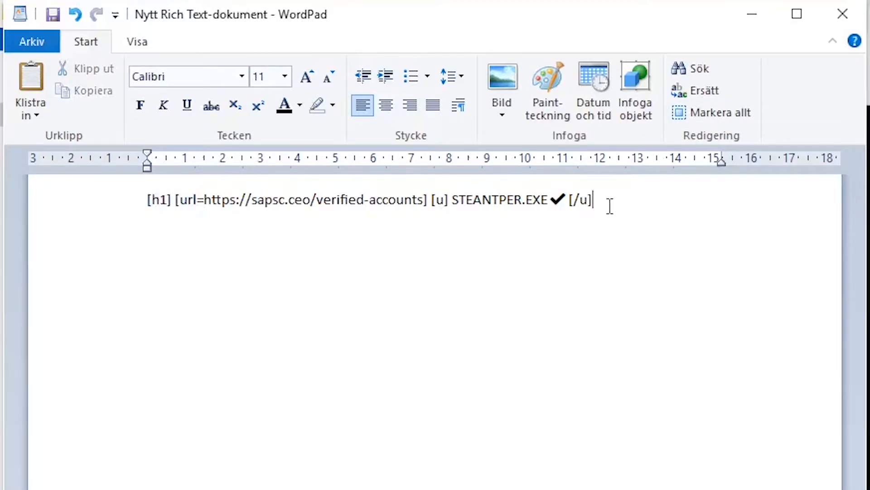
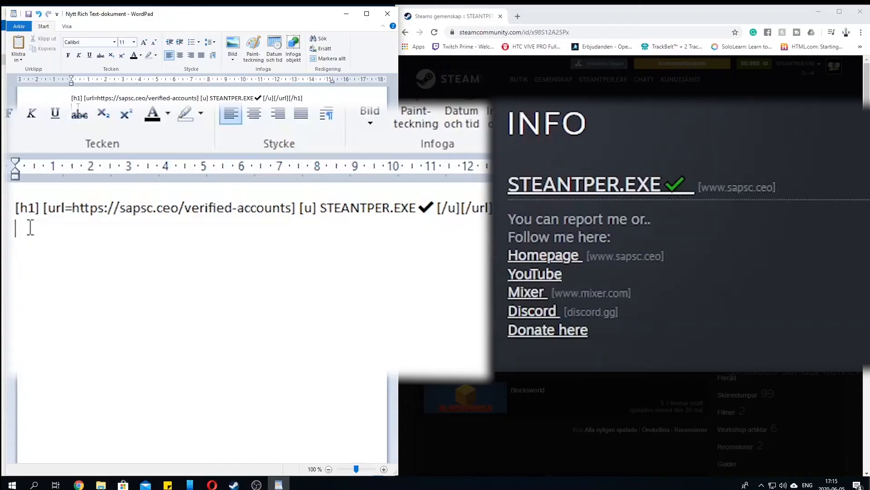
Add the lines "You can report me or.." and "Follow me here:" below the heading code
text(You can report me)
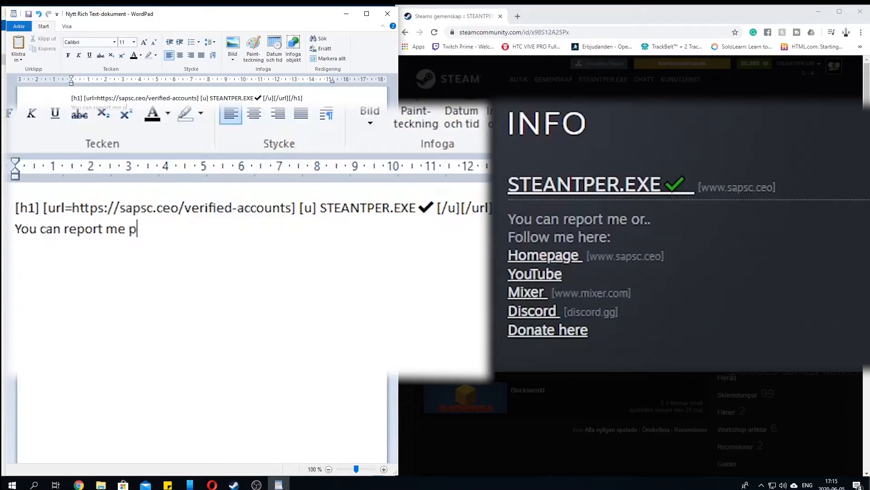
text( or..)
key(Return)
text(Follow me here)
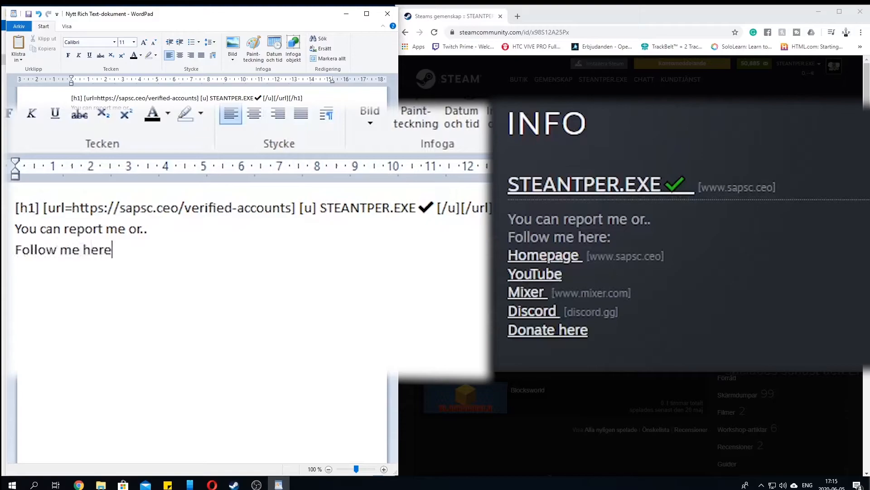
text(:)
key(Return)
text([)
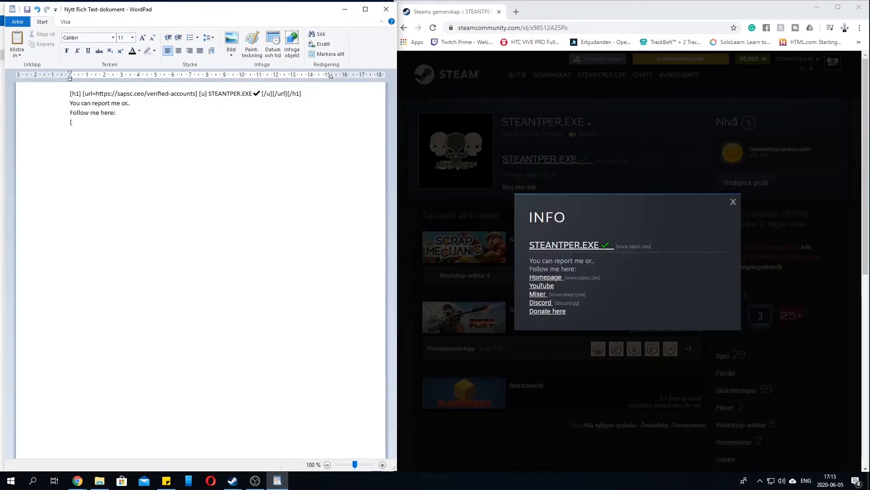
text(url=)
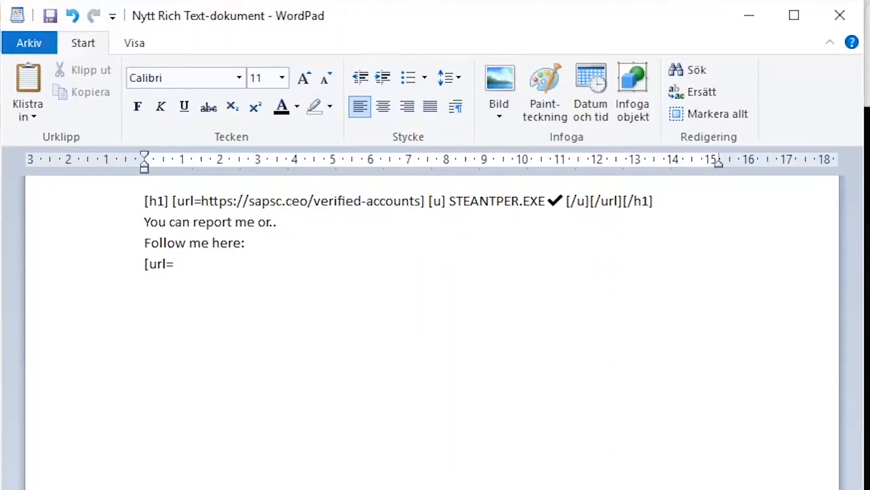
text(])
key(Left)
text(https://)
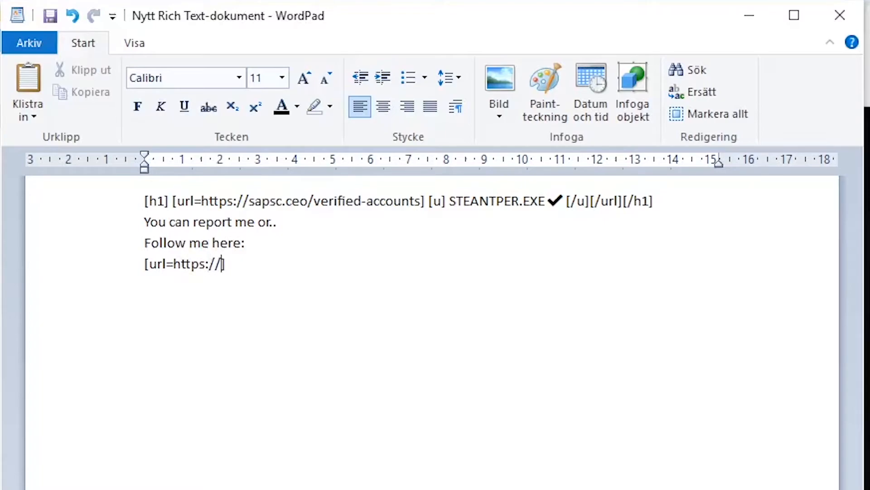
text(sapsc/ceo)
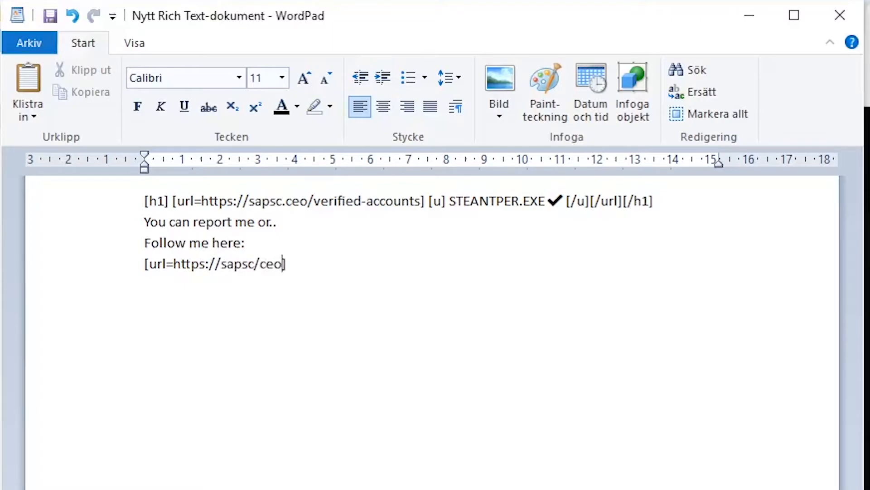
text(/)
text(steantper/)
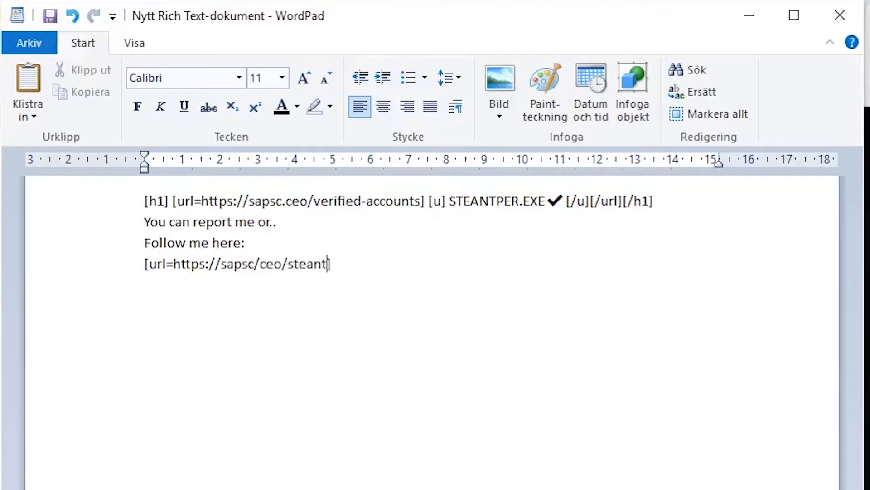
key(BackSpace)
key(BackSpace)
key(BackSpace)
key(BackSpace)
key(BackSpace)
key(BackSpace)
key(BackSpace)
key(BackSpace)
key(BackSpace)
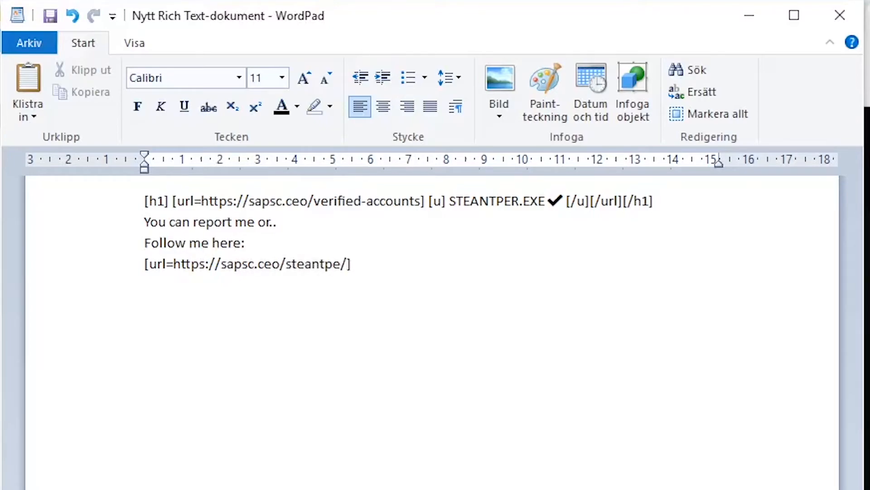
text(STEANP)
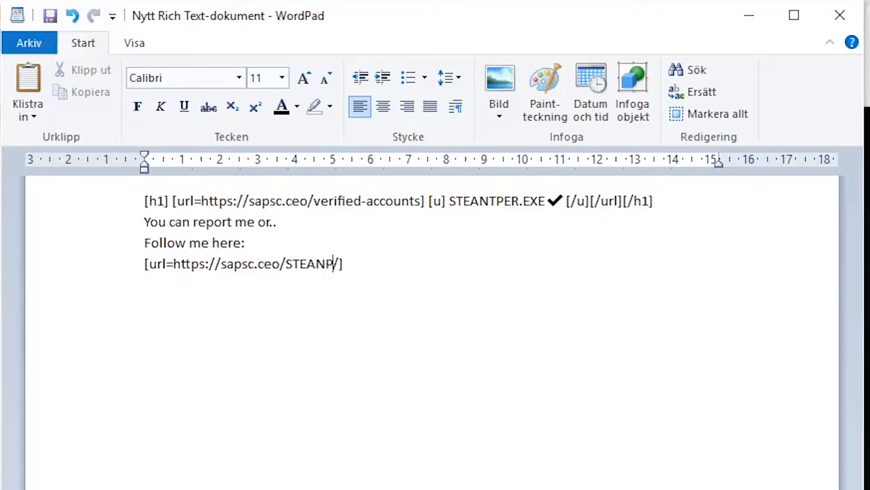
key(BackSpace)
text(TER)
key(BackSpace)
key(BackSpace)
text(PER)
text( Homepage)
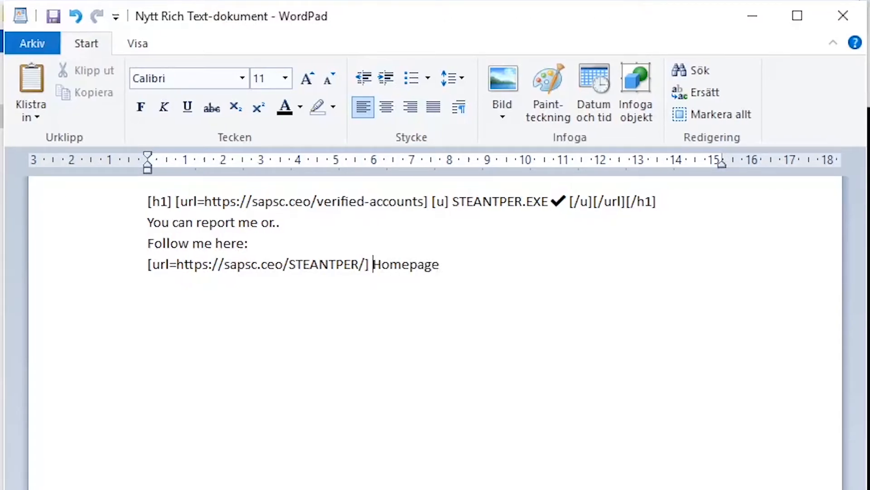
text([u])
Add the link title Homepage after the url tag and enclose it in [u] and [/u] underline tags
key(Right)
key(Right)
key(Right)
key(Right)
key(Right)
key(Right)
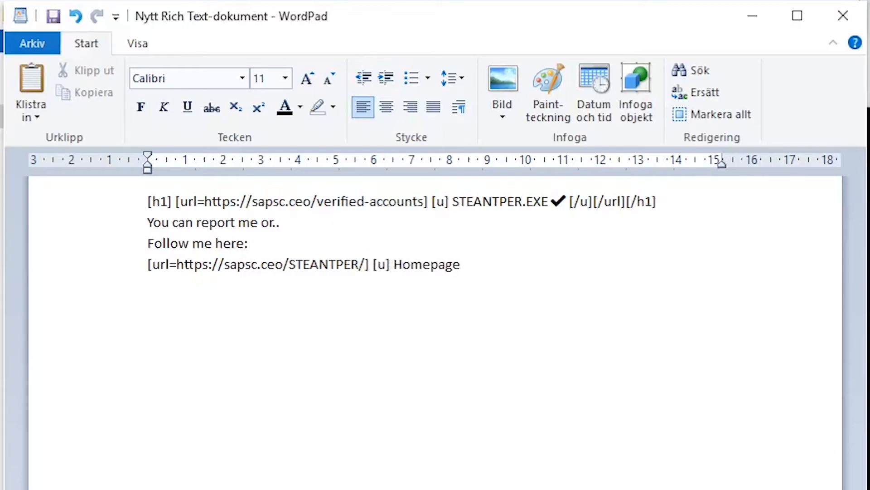
text([/u][/url)
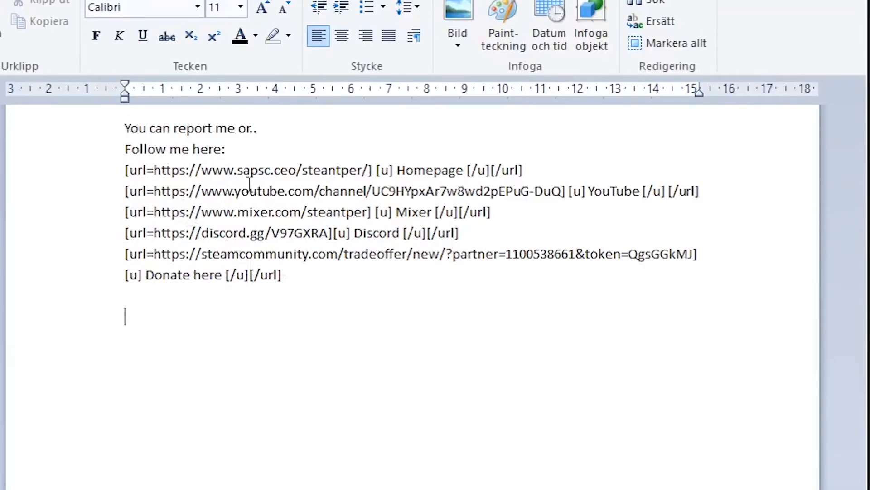
Insert blank lines between the Homepage, YouTube, Mixer, Discord and Donate here link entries
drag(249, 183, 362, 170)
click(349, 254)
click(128, 191)
key(Return)
key(Down)
key(Return)
key(Down)
key(Return)
key(Down)
key(Return)
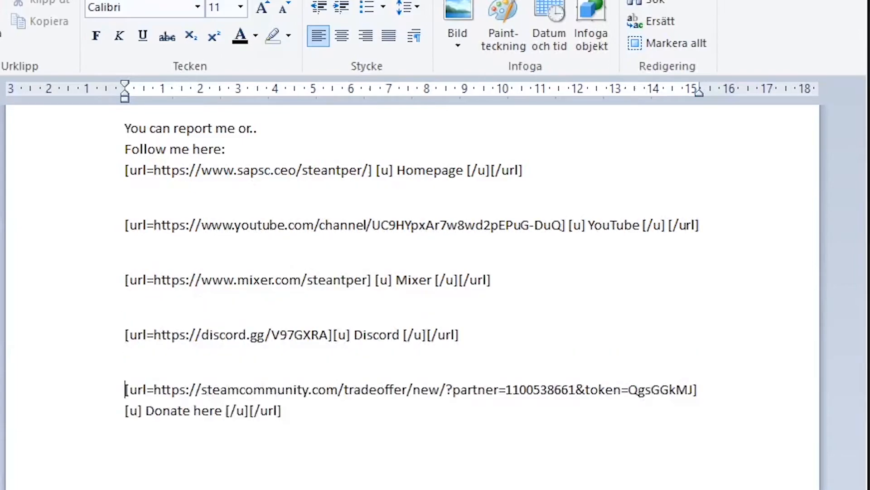
key(Down)
key(Return)
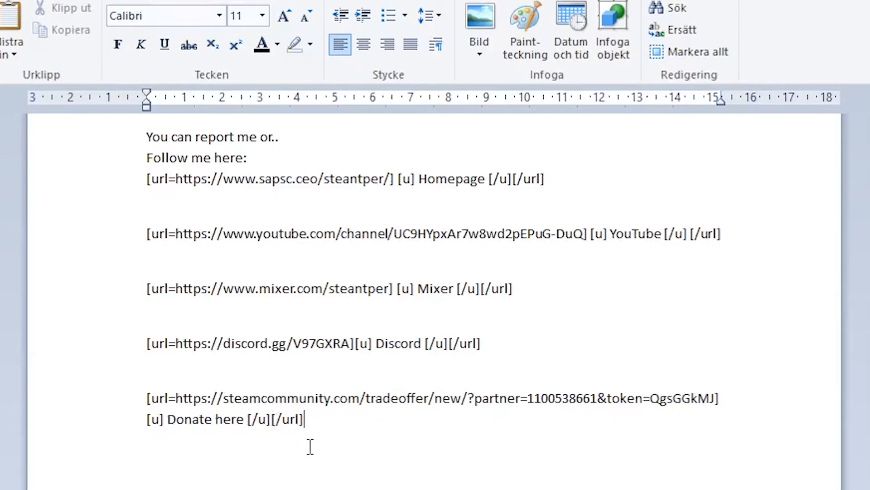
Remove the blank lines between the link entries so they follow each other directly
key(Home)
key(Up)
key(BackSpace)
key(Up)
key(BackSpace)
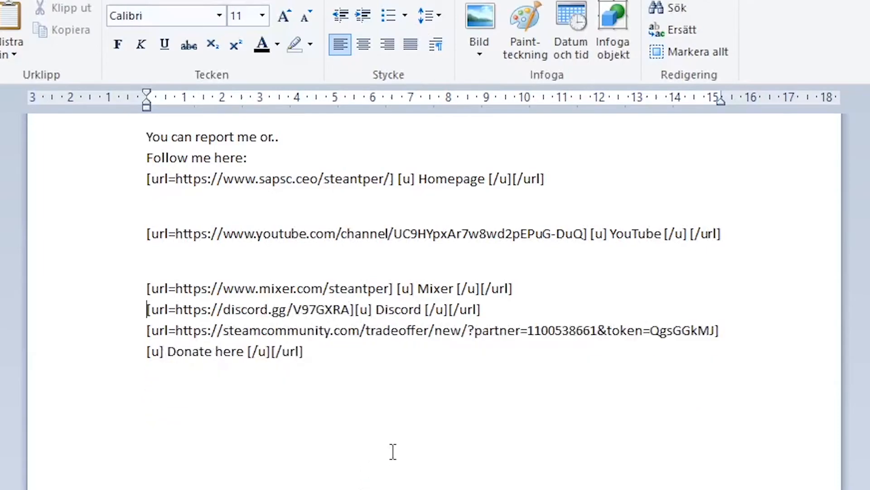
key(Up)
key(BackSpace)
key(Up)
key(BackSpace)
Copy the code from "You can report me or.." through the Donate here link
drag(145, 136, 309, 286)
right_click(252, 233)
click(276, 266)
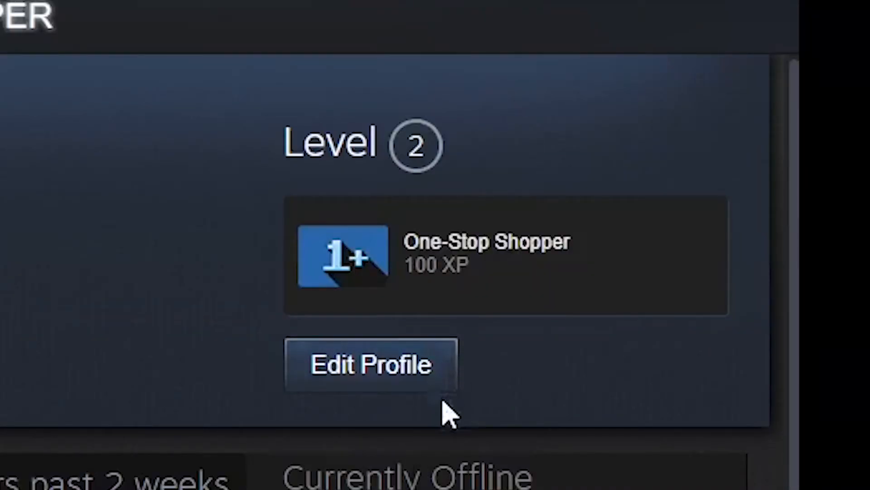
click(341, 381)
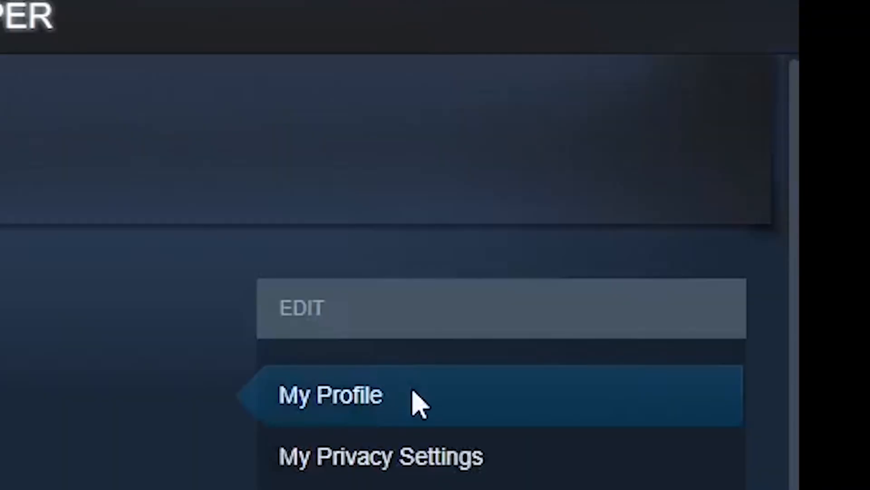
drag(68, 181, 153, 190)
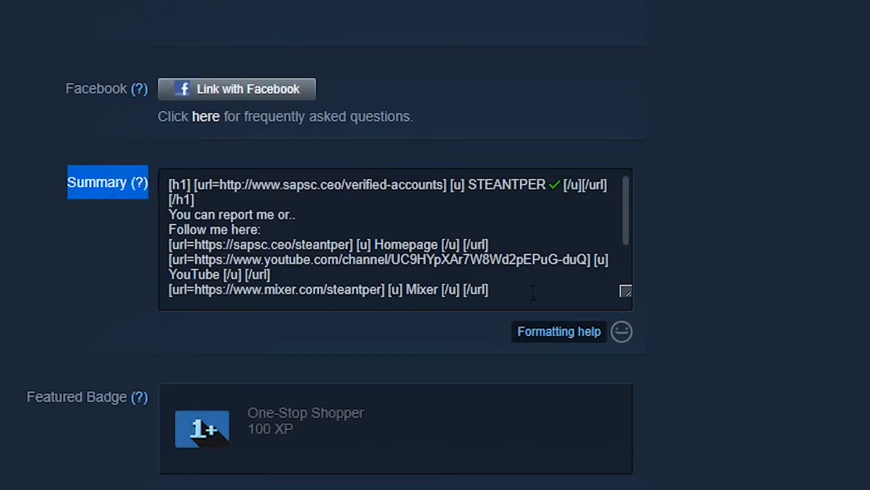
scroll(530, 290, up, 3)
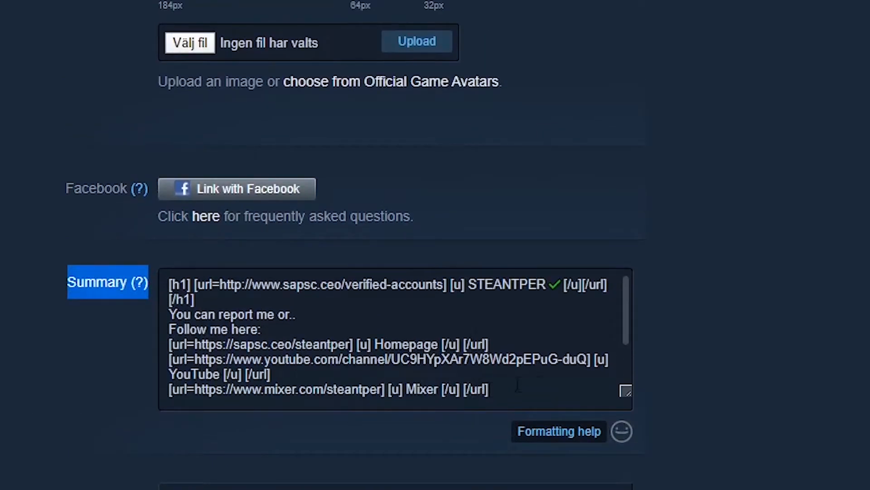
drag(546, 386, 170, 274)
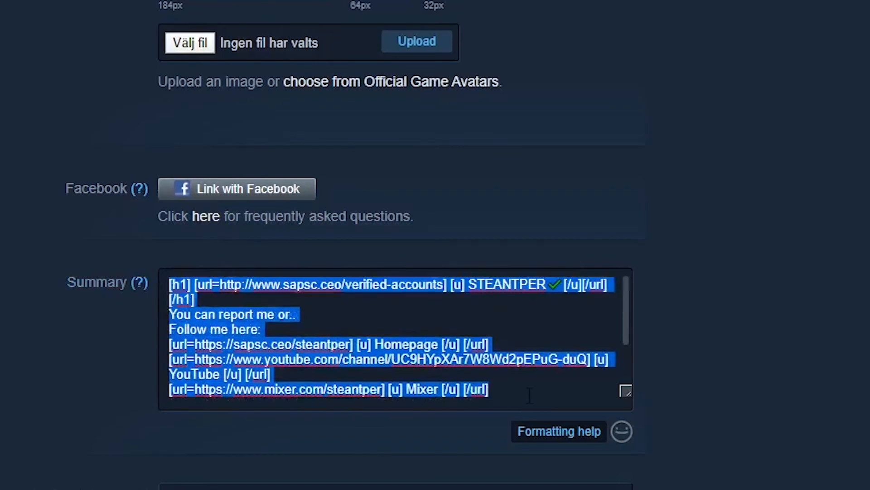
scroll(529, 396, down, 2)
click(593, 378)
Look over the profile editing page, from the summary up to the avatar, custom URL and profile name fields
scroll(438, 416, up, 2)
scroll(394, 481, up, 3)
scroll(394, 481, down, 1)
scroll(395, 482, down, 1)
scroll(395, 482, up, 1)
scroll(394, 481, down, 1)
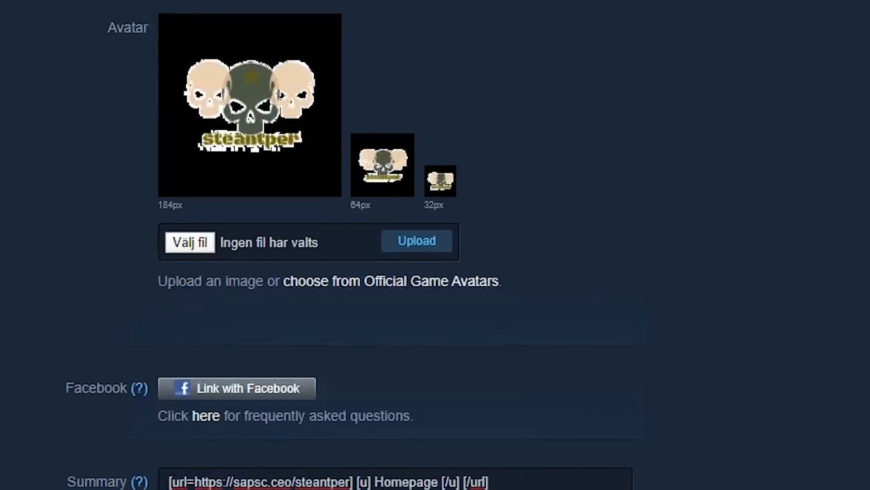
scroll(578, 318, down, 10)
scroll(204, 146, up, 12)
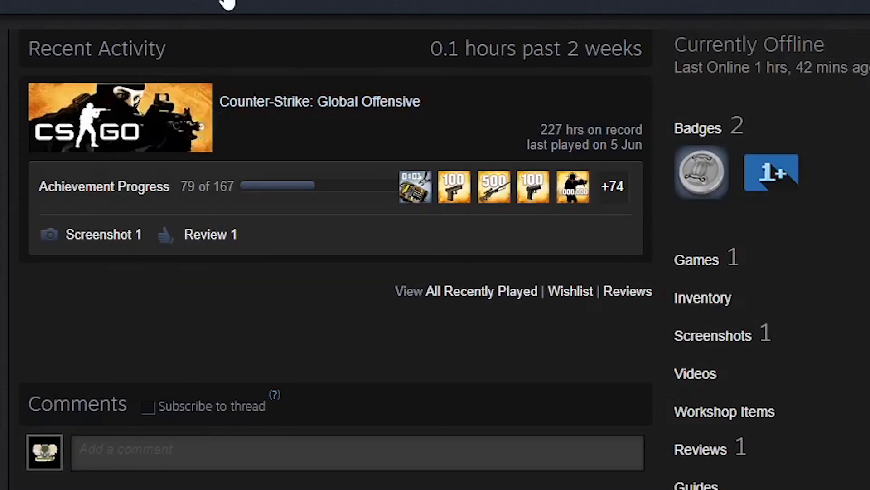
click(229, 4)
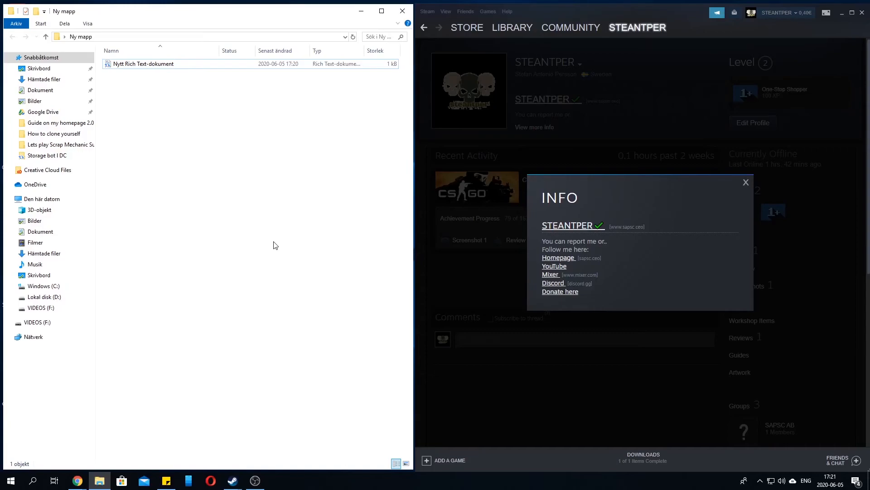
Close the INFO window on the Steam profile page
click(584, 346)
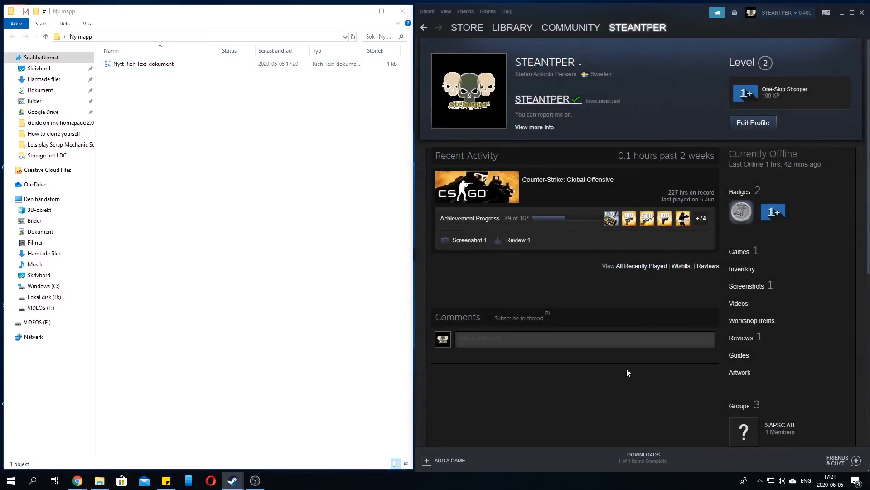